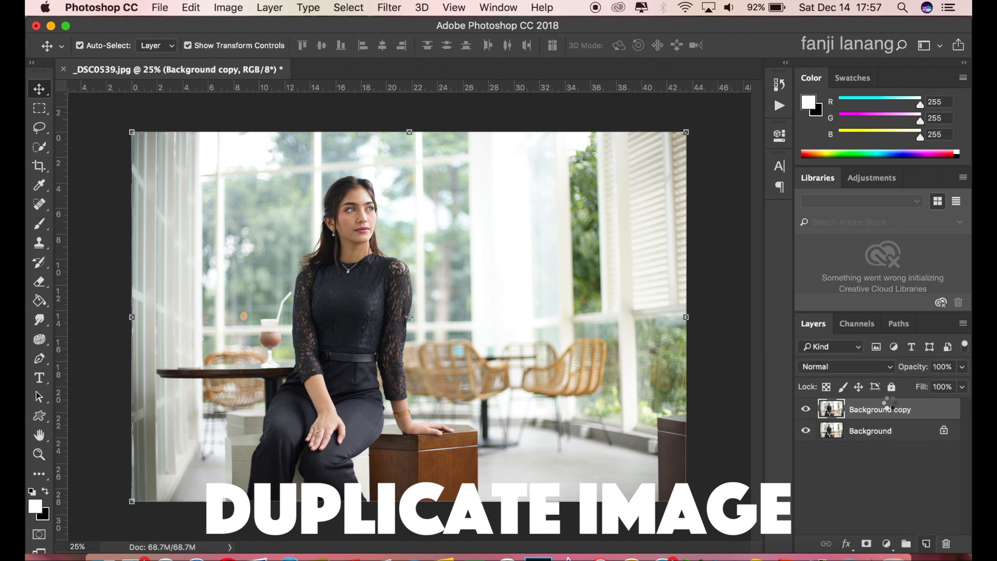
Step: Open the Camera Raw filter on the Background copy layer and set Temperature -10, Exposure +0.55, Contrast +10, Highlights -35 and Shadows +23
{"action": "left_click", "coordinate": [389, 7]}
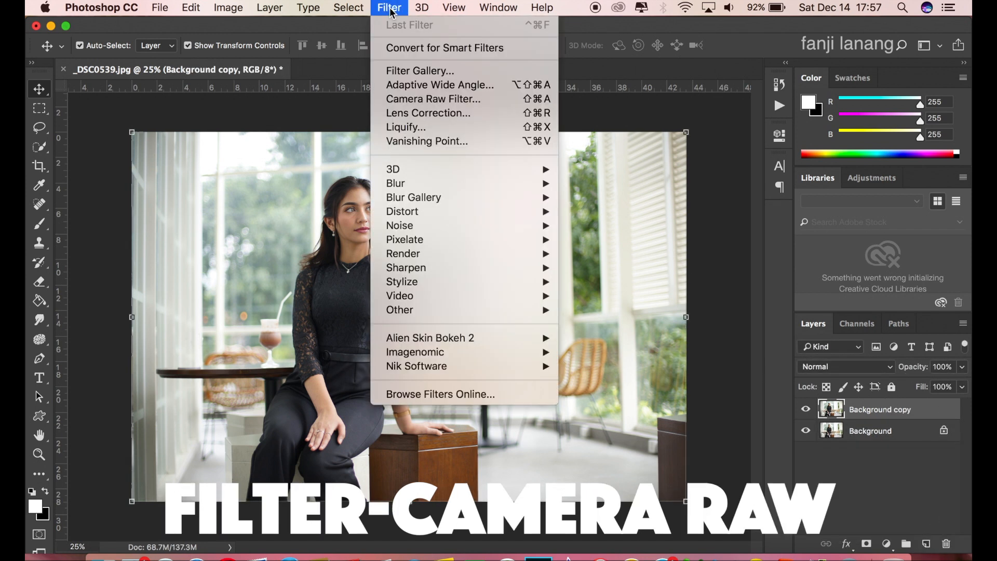
{"action": "left_click", "coordinate": [434, 99]}
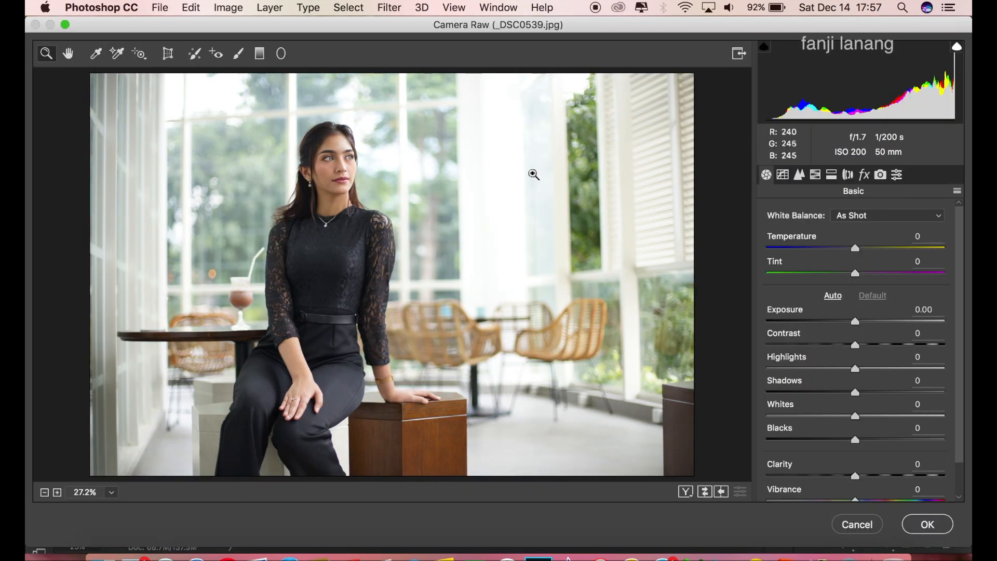
{"action": "left_click_drag", "start_coordinate": [856, 251], "coordinate": [846, 260]}
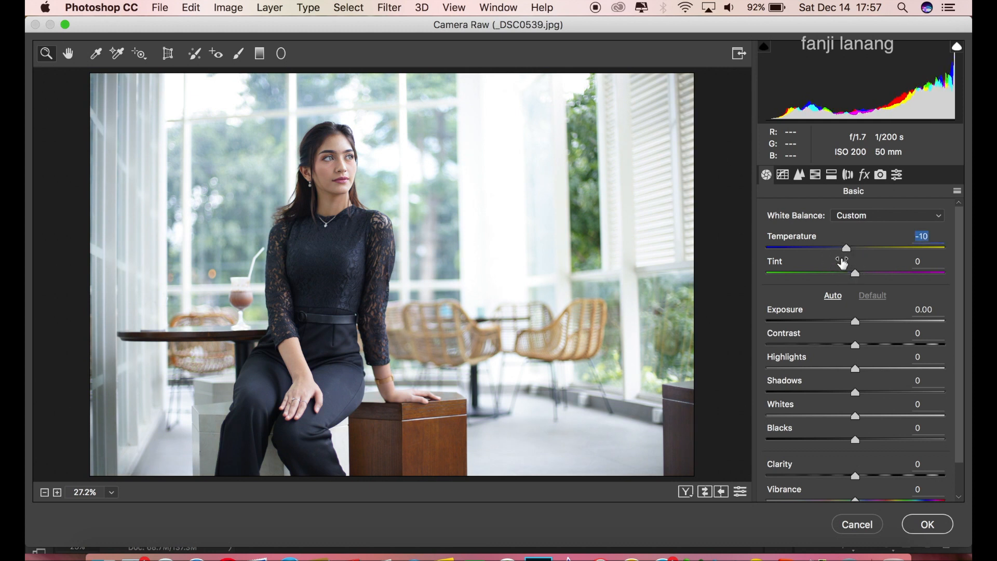
{"action": "left_click", "coordinate": [865, 321]}
{"action": "left_click_drag", "start_coordinate": [865, 323], "coordinate": [878, 394]}
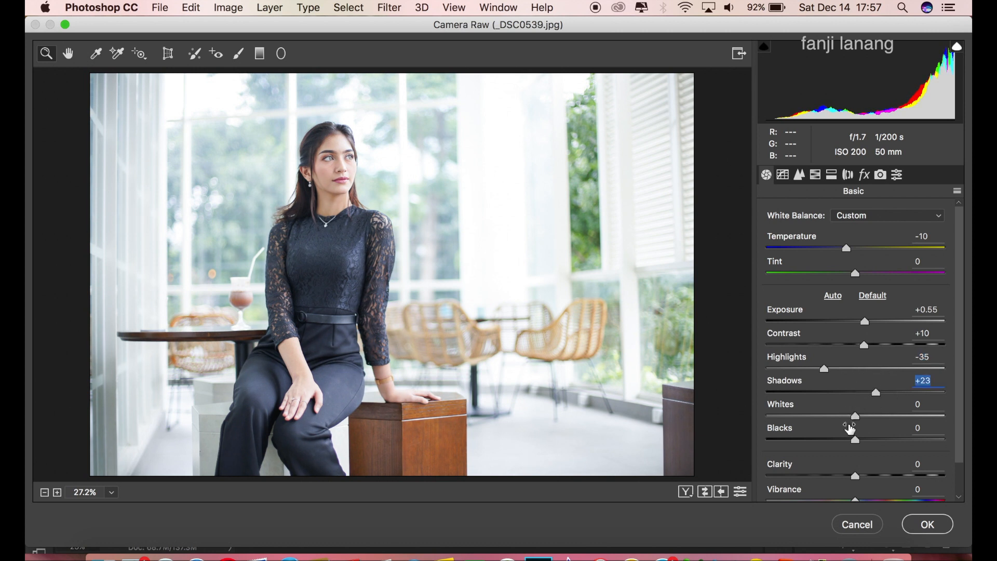
Step: Set the basic adjustments Blacks to -20, Clarity to +11 and Vibrance to +20
{"action": "left_click_drag", "start_coordinate": [855, 440], "coordinate": [838, 442]}
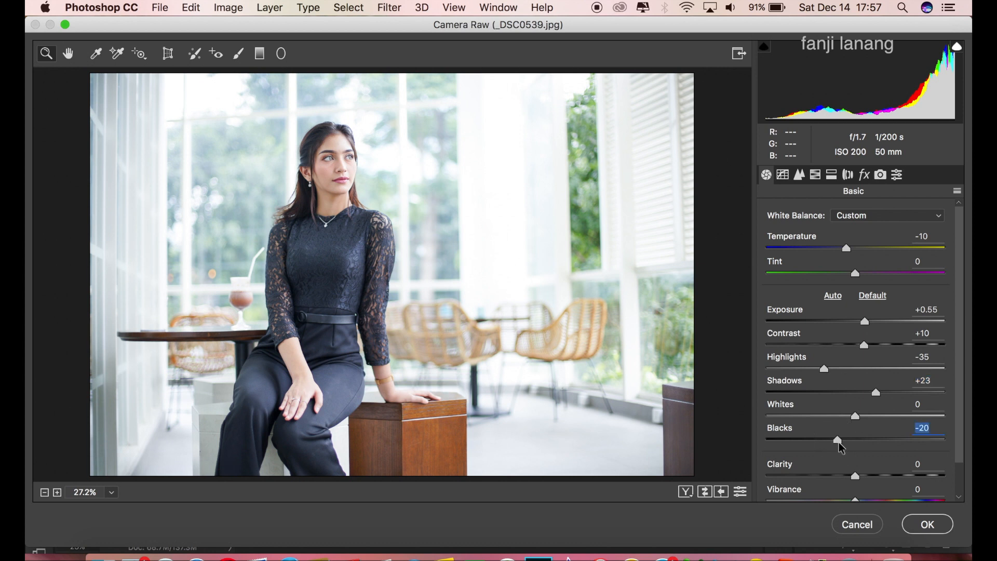
{"action": "left_click_drag", "start_coordinate": [862, 477], "coordinate": [866, 478]}
{"action": "left_click_drag", "start_coordinate": [960, 429], "coordinate": [961, 472]}
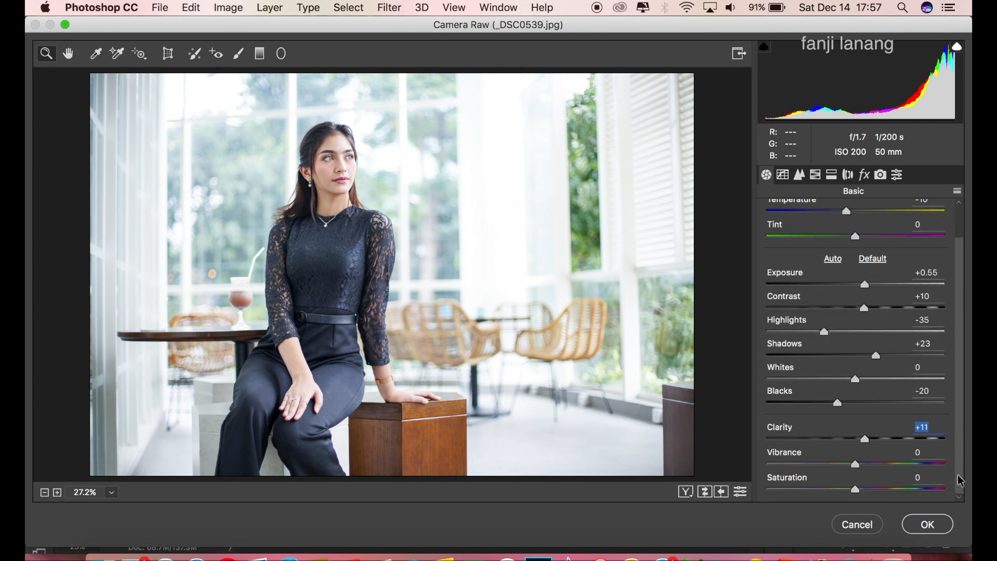
{"action": "left_click_drag", "start_coordinate": [862, 463], "coordinate": [872, 463]}
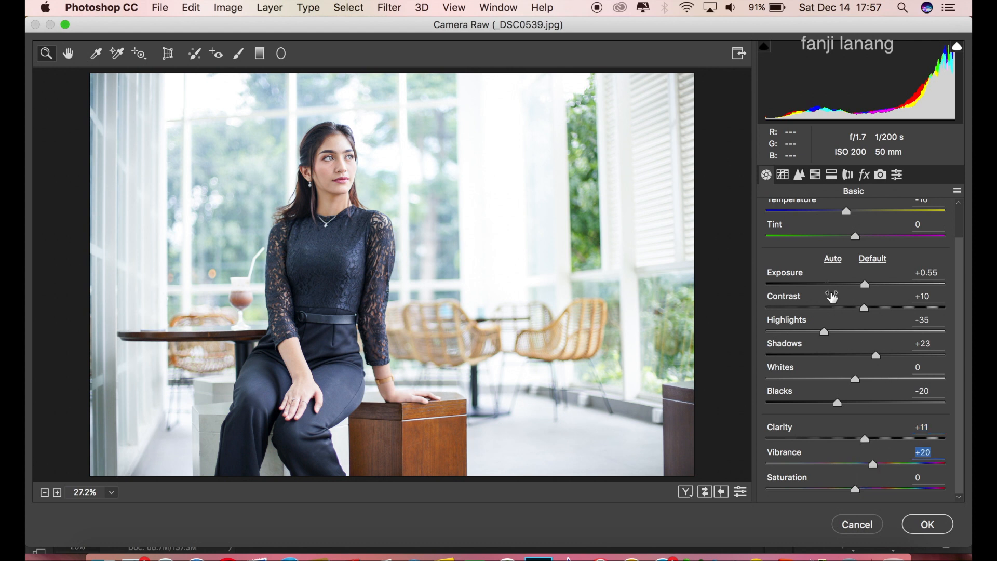
Step: Raise the black point of the RGB point tone curve slightly and anchor the curve at input 63, output 63
{"action": "left_click", "coordinate": [783, 174]}
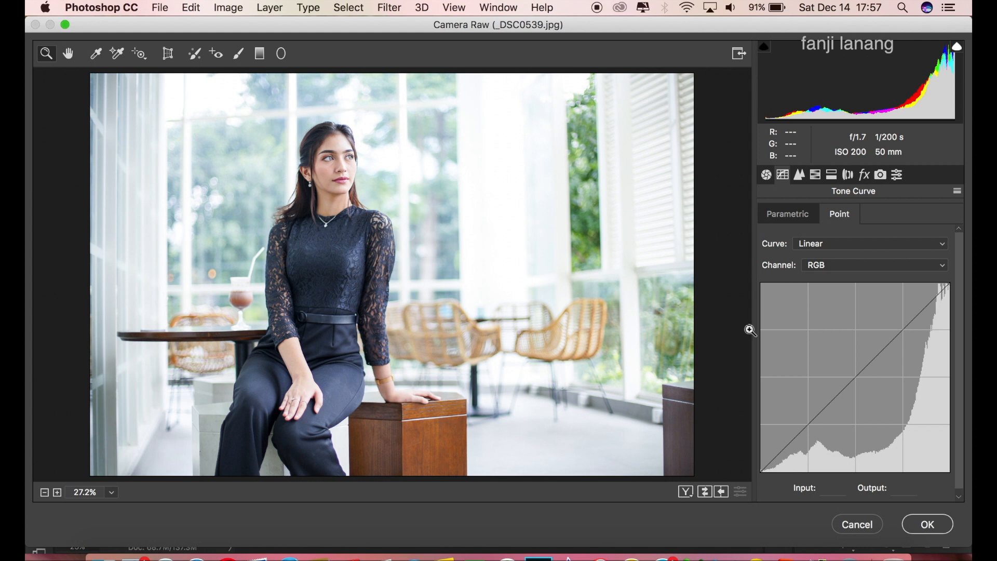
{"action": "left_click_drag", "start_coordinate": [763, 470], "coordinate": [806, 424]}
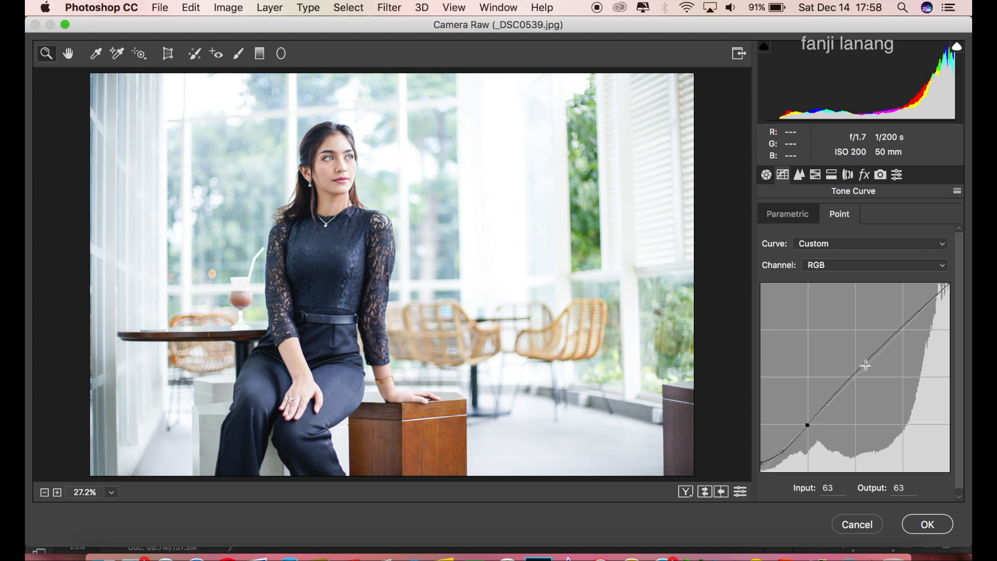
Step: Adjust the HSL hues, setting Reds to +1, Oranges to +17 and Greens to -30
{"action": "left_click", "coordinate": [801, 176]}
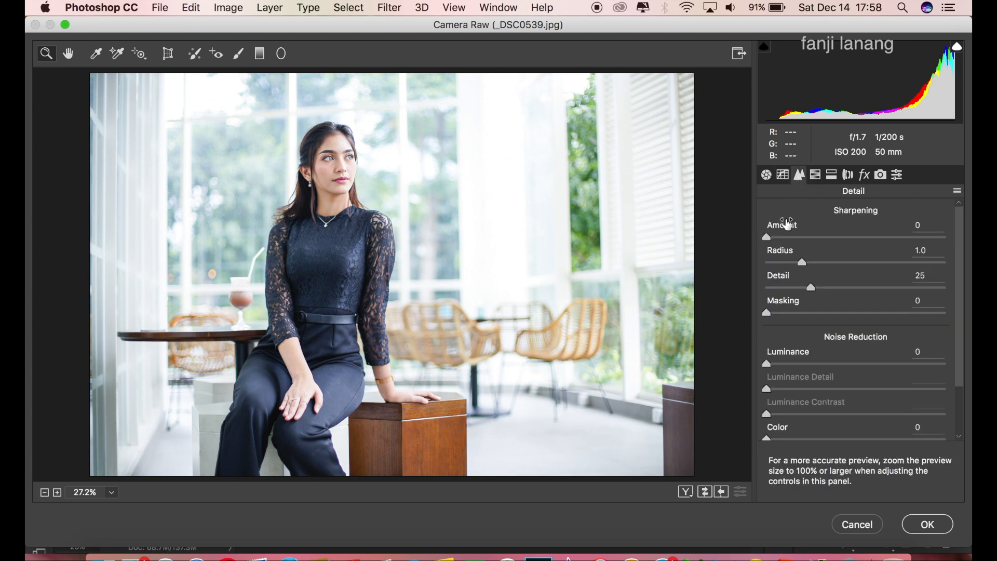
{"action": "left_click", "coordinate": [816, 175]}
{"action": "left_click", "coordinate": [784, 242]}
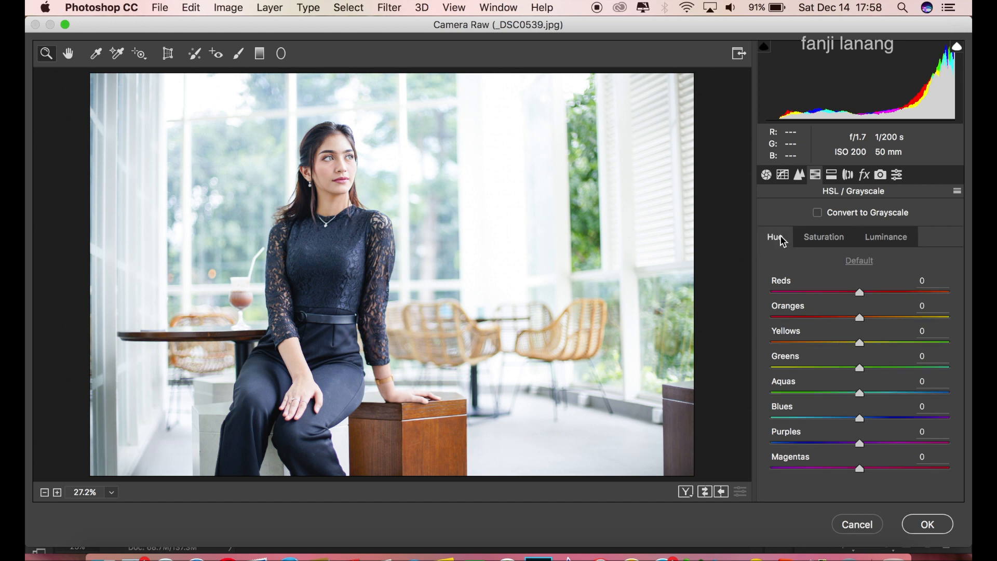
{"action": "left_click", "coordinate": [862, 294]}
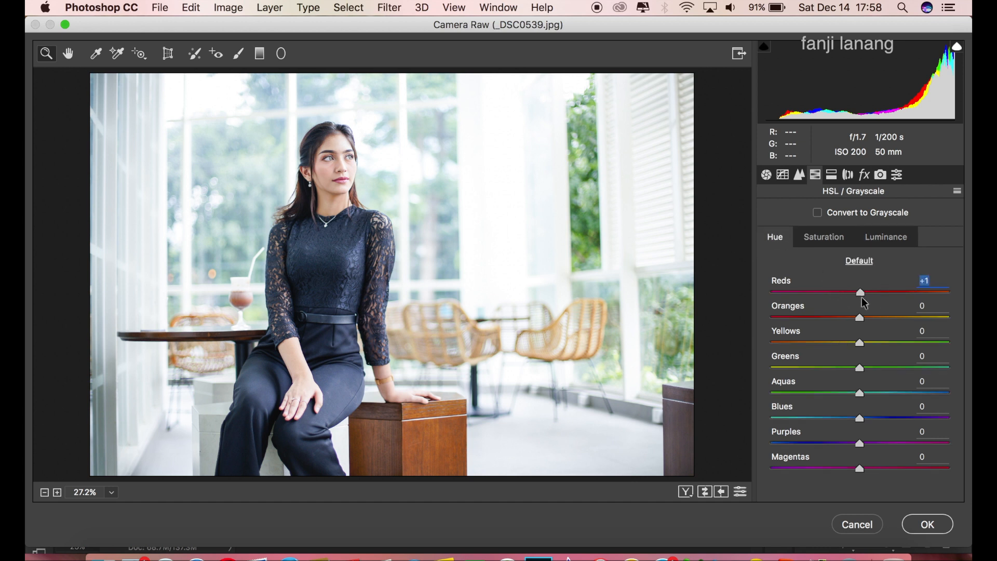
{"action": "left_click_drag", "start_coordinate": [865, 318], "coordinate": [874, 320]}
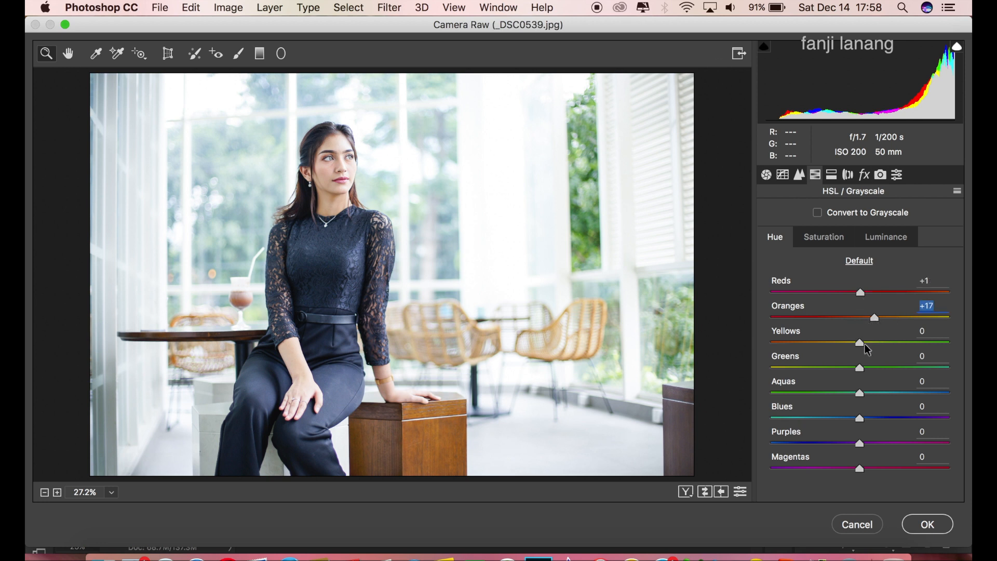
{"action": "left_click_drag", "start_coordinate": [844, 368], "coordinate": [833, 369]}
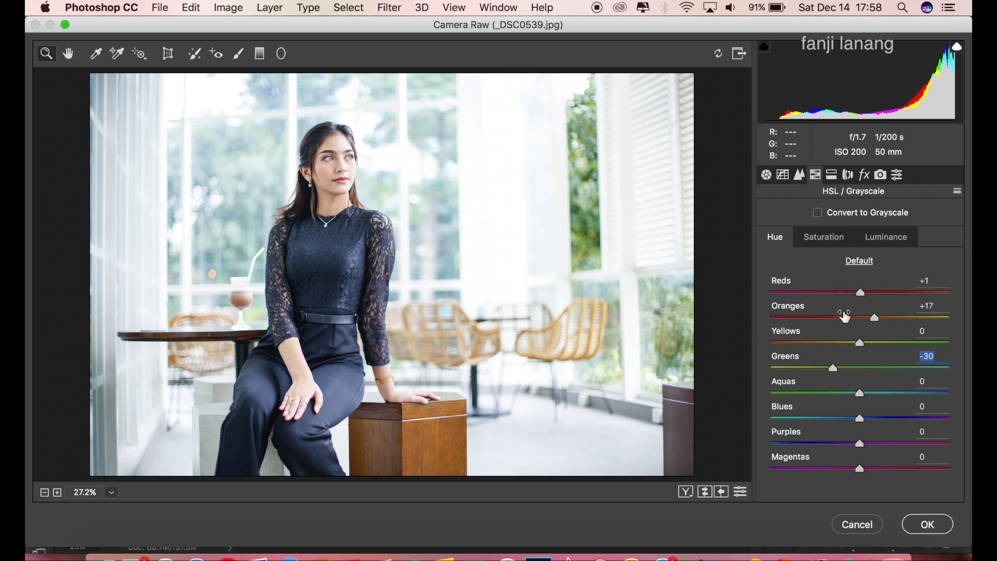
Step: Reduce the HSL saturation of Greens to -25 and Aquas to -10
{"action": "left_click", "coordinate": [824, 237]}
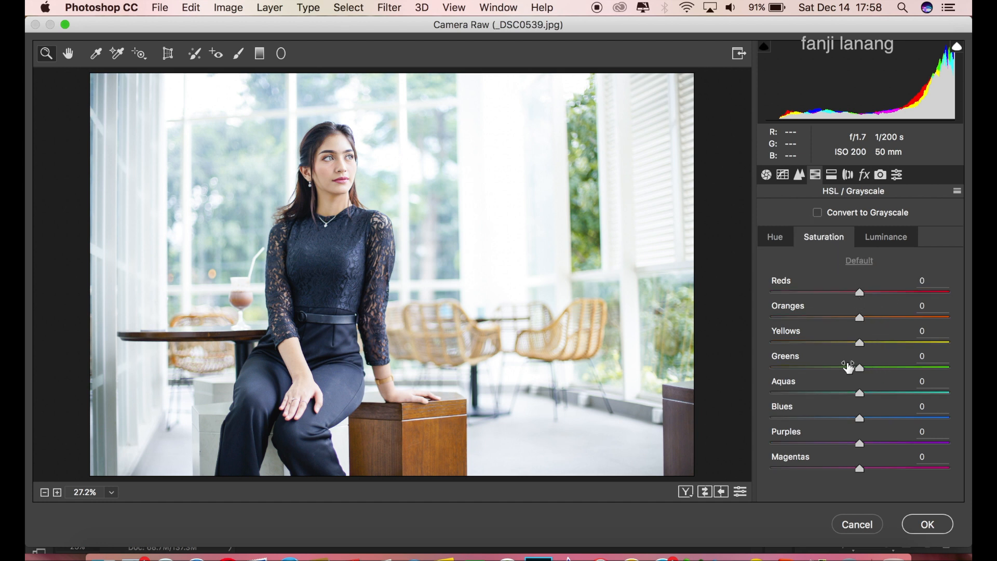
{"action": "left_click_drag", "start_coordinate": [847, 369], "coordinate": [852, 396]}
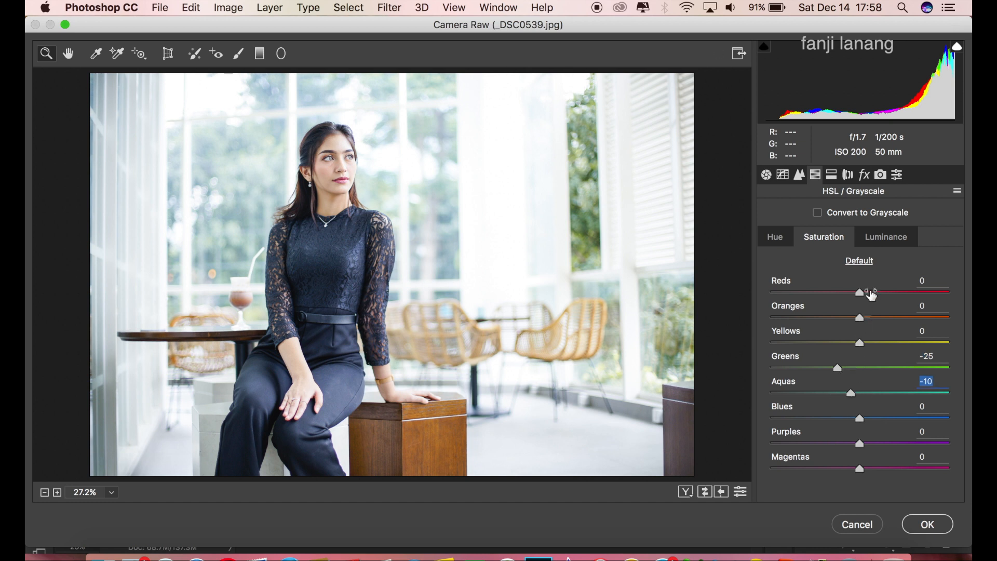
Step: Raise the HSL luminance of Reds to +5, Oranges to +12, Greens to +19 and Aquas to +5
{"action": "left_click", "coordinate": [886, 237]}
{"action": "left_click_drag", "start_coordinate": [865, 295], "coordinate": [870, 321]}
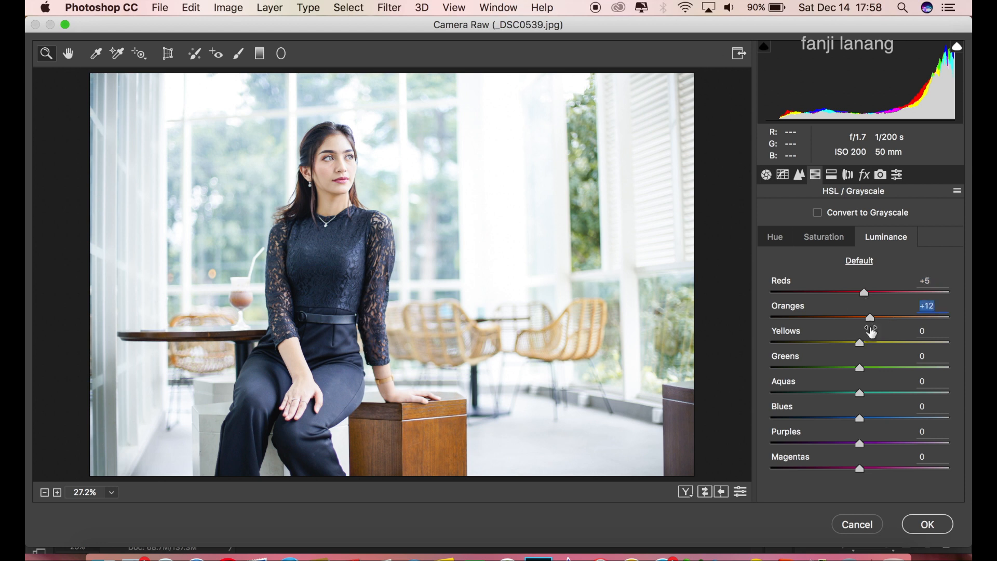
{"action": "left_click_drag", "start_coordinate": [877, 365], "coordinate": [880, 375]}
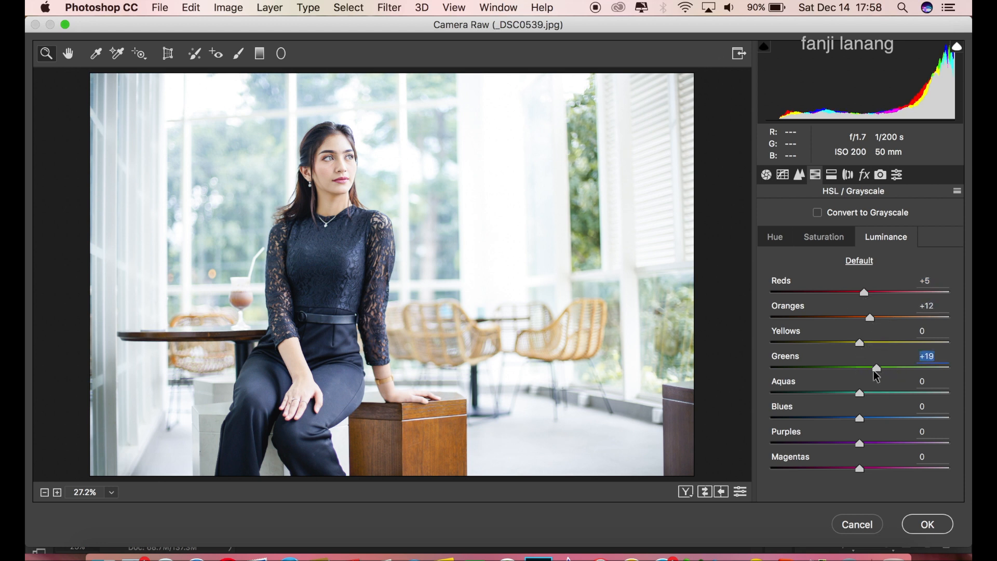
{"action": "left_click_drag", "start_coordinate": [866, 392], "coordinate": [864, 395]}
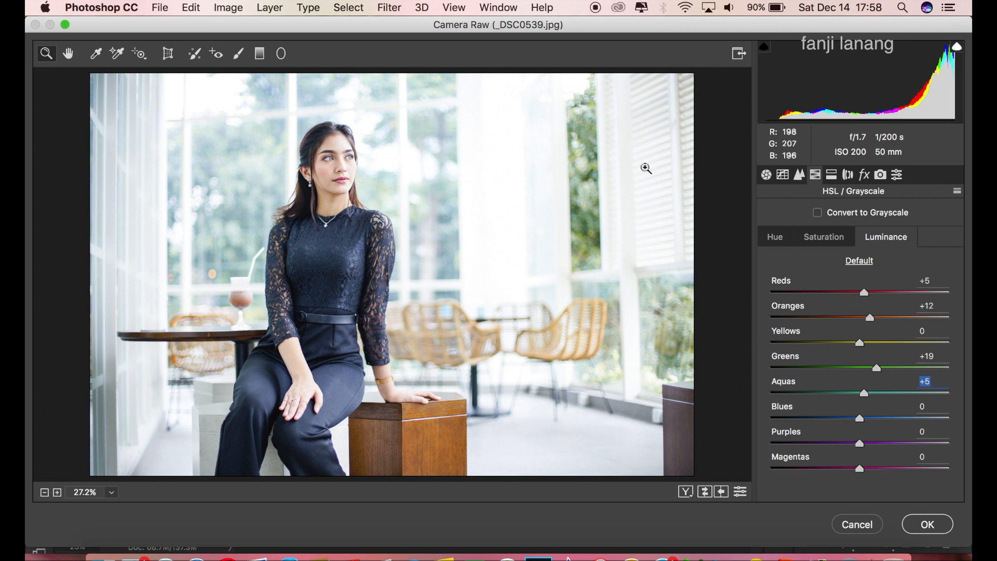
Step: Split-tone the highlights with Hue 20 and Saturation 5
{"action": "left_click", "coordinate": [832, 176]}
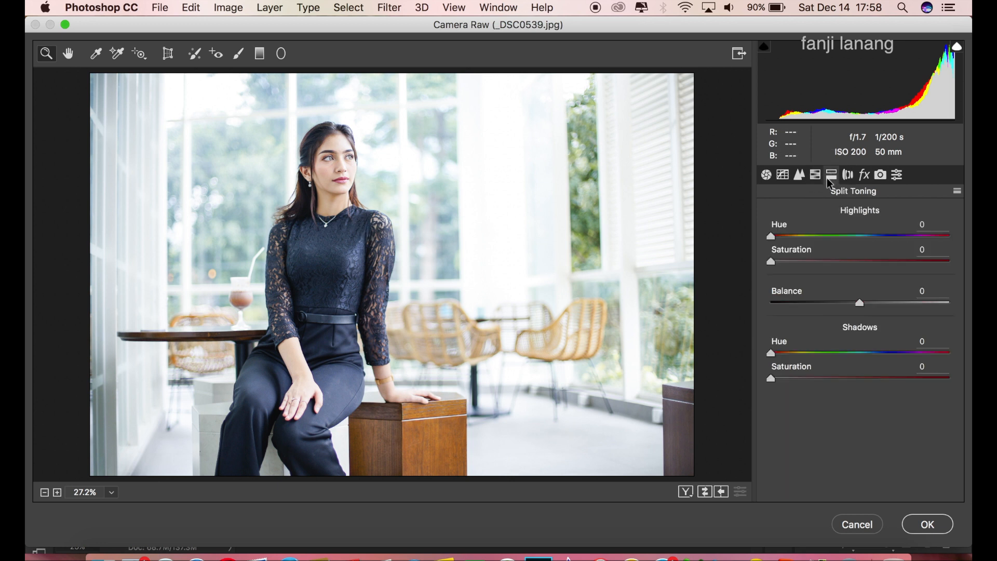
{"action": "left_click_drag", "start_coordinate": [771, 236], "coordinate": [782, 268]}
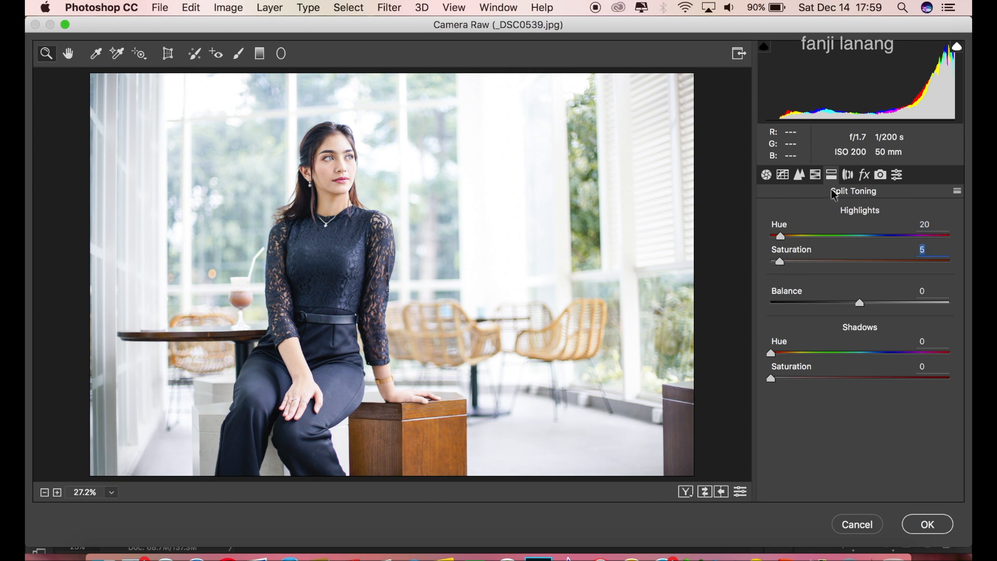
Step: Brighten the image edges with a lens correction vignette, Amount +40 and Midpoint 0
{"action": "left_click", "coordinate": [847, 176]}
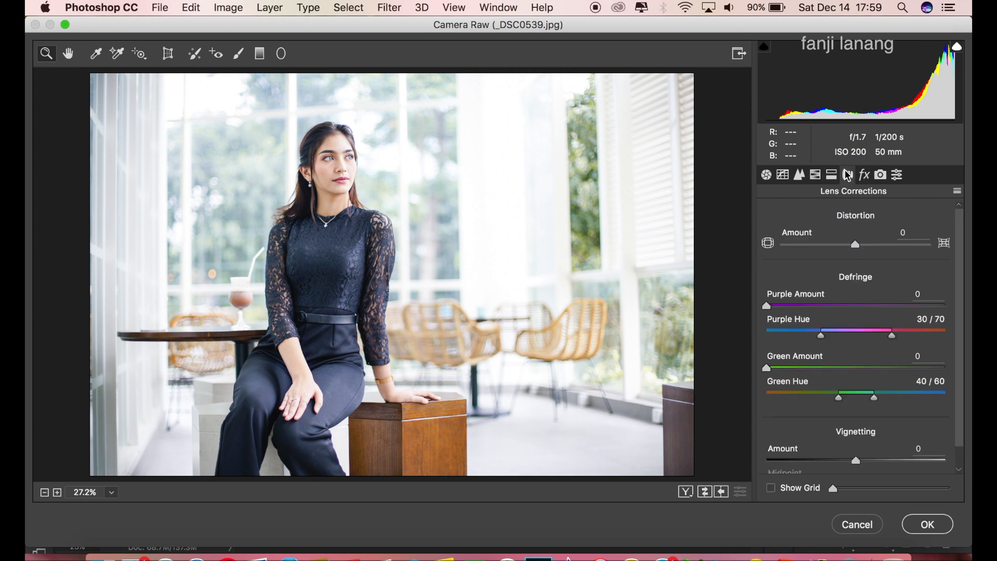
{"action": "left_click_drag", "start_coordinate": [878, 460], "coordinate": [892, 461]}
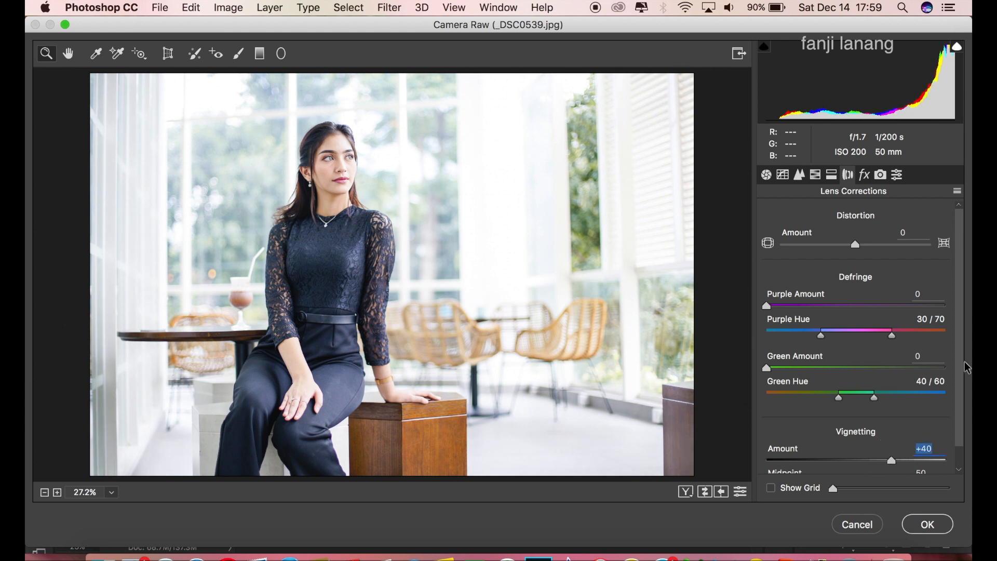
{"action": "scroll", "coordinate": [960, 457], "scroll_direction": "down", "scroll_amount": 2}
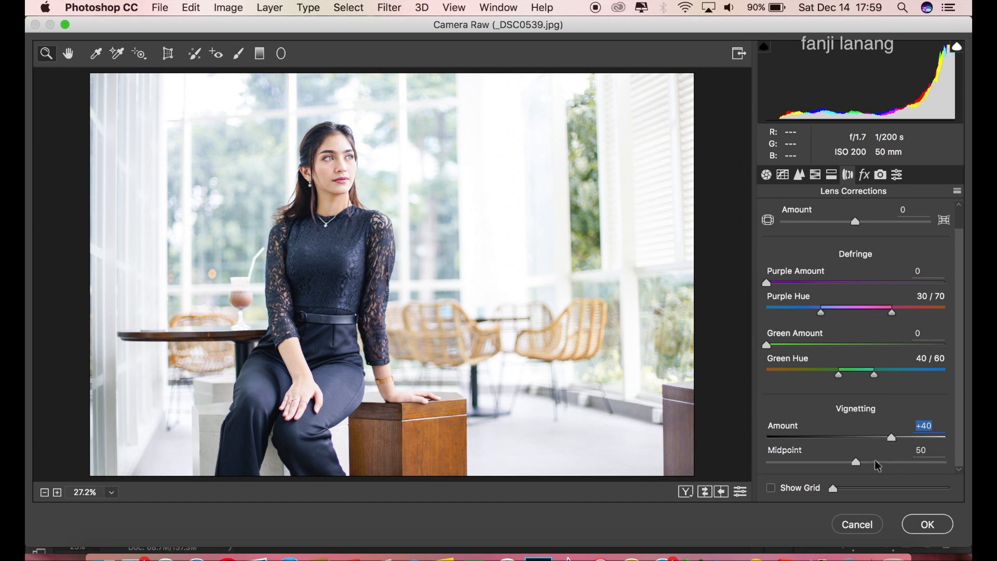
{"action": "left_click_drag", "start_coordinate": [856, 462], "coordinate": [726, 462]}
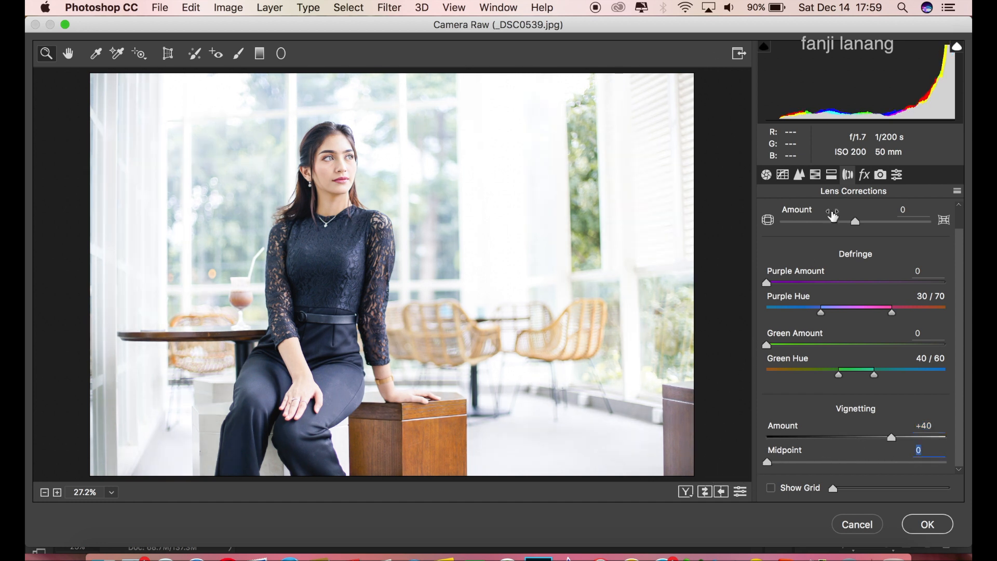
Step: Set the camera calibration hues to +30 for Red Primary, +34 for Green Primary and -36 for Blue Primary
{"action": "left_click", "coordinate": [865, 175]}
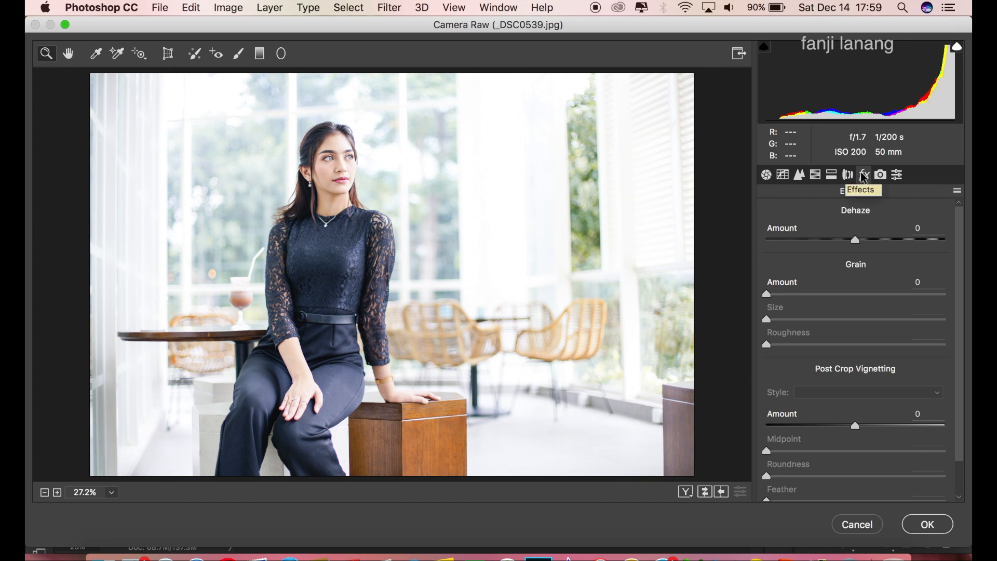
{"action": "left_click", "coordinate": [880, 175]}
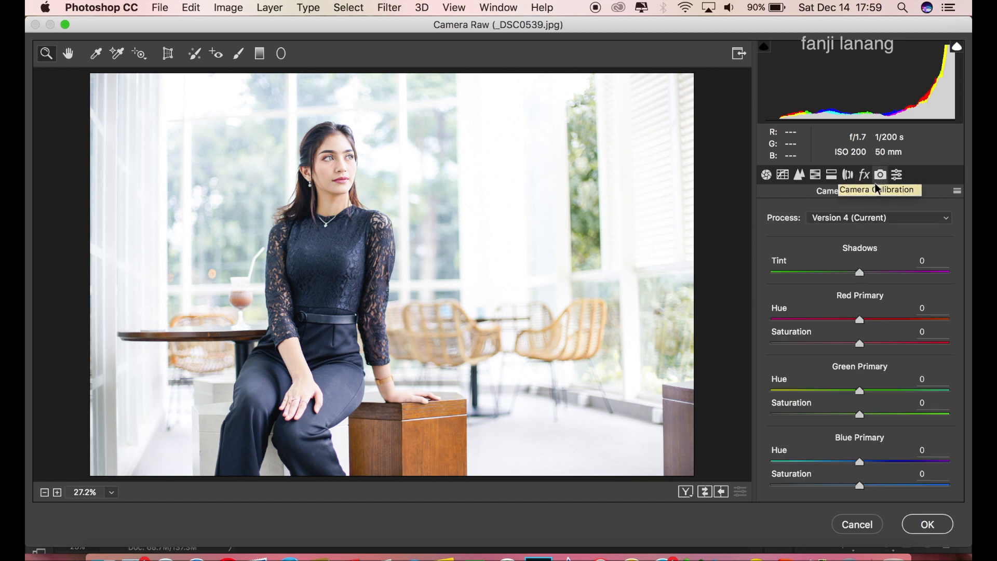
{"action": "left_click", "coordinate": [877, 319]}
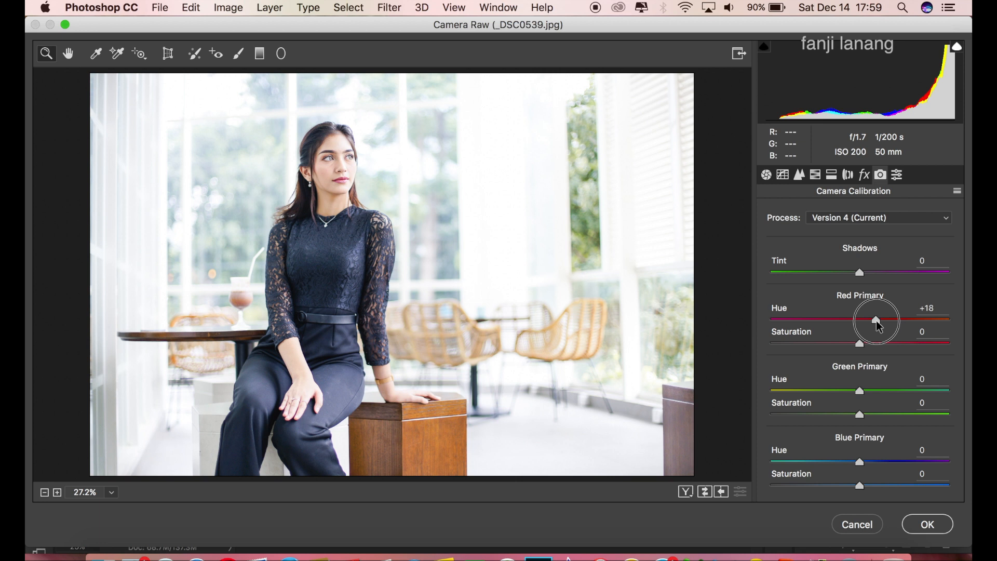
{"action": "left_click_drag", "start_coordinate": [878, 323], "coordinate": [888, 325]}
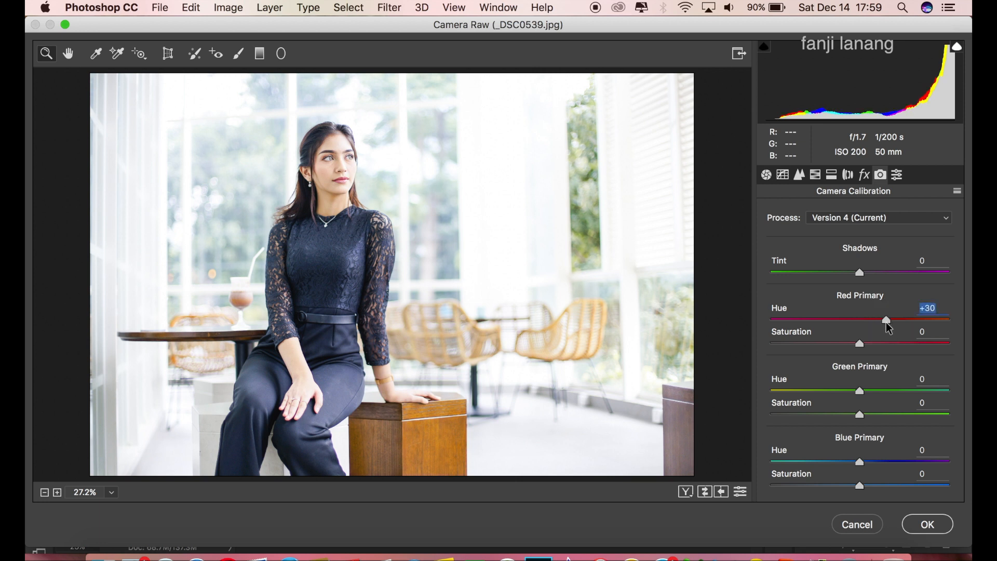
{"action": "left_click", "coordinate": [876, 391]}
{"action": "left_click_drag", "start_coordinate": [878, 393], "coordinate": [888, 400]}
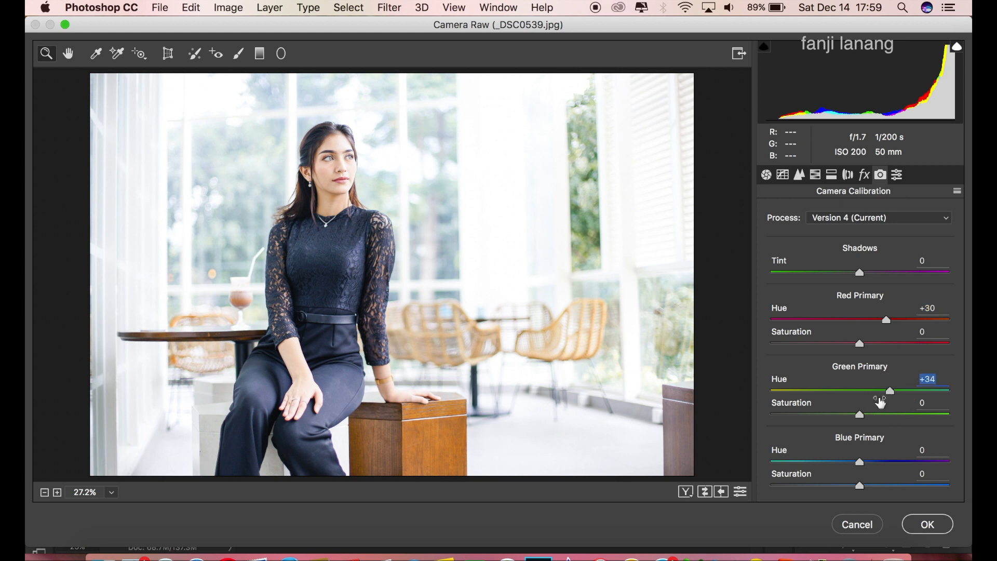
{"action": "left_click_drag", "start_coordinate": [838, 462], "coordinate": [829, 465]}
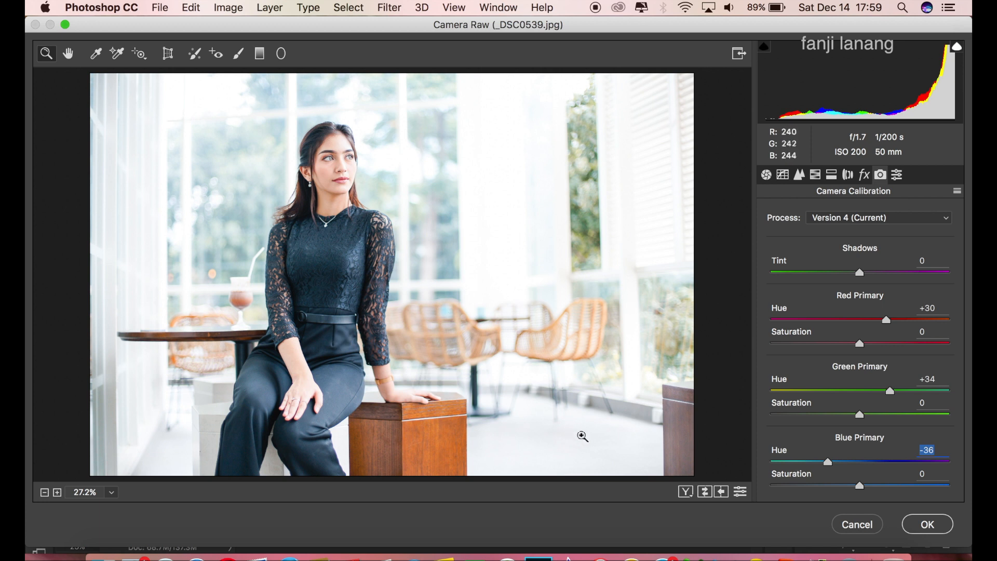
Step: Apply the Camera Raw adjustments to the Background copy layer and compare the edited photo with the original
{"action": "left_click", "coordinate": [685, 492]}
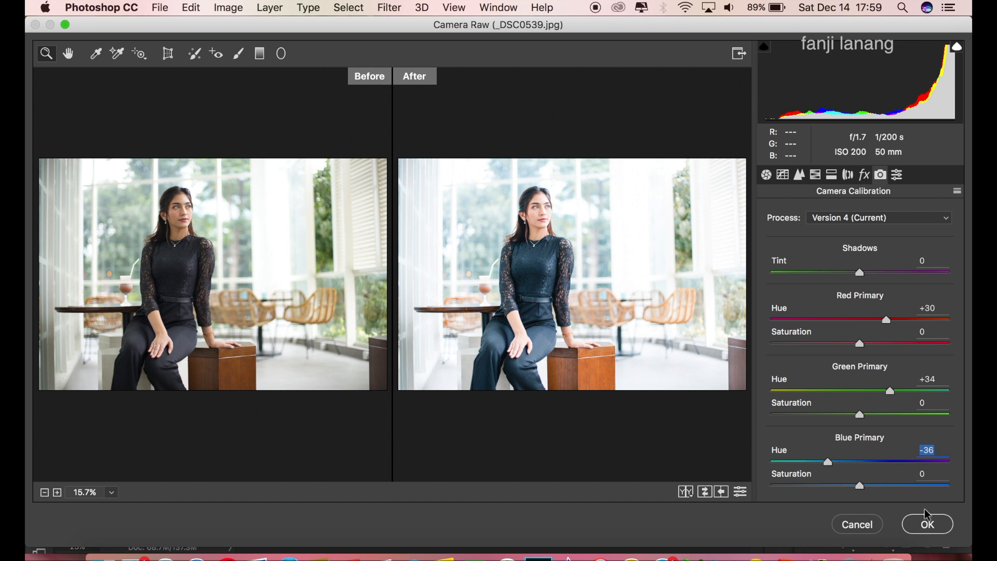
{"action": "left_click", "coordinate": [929, 524]}
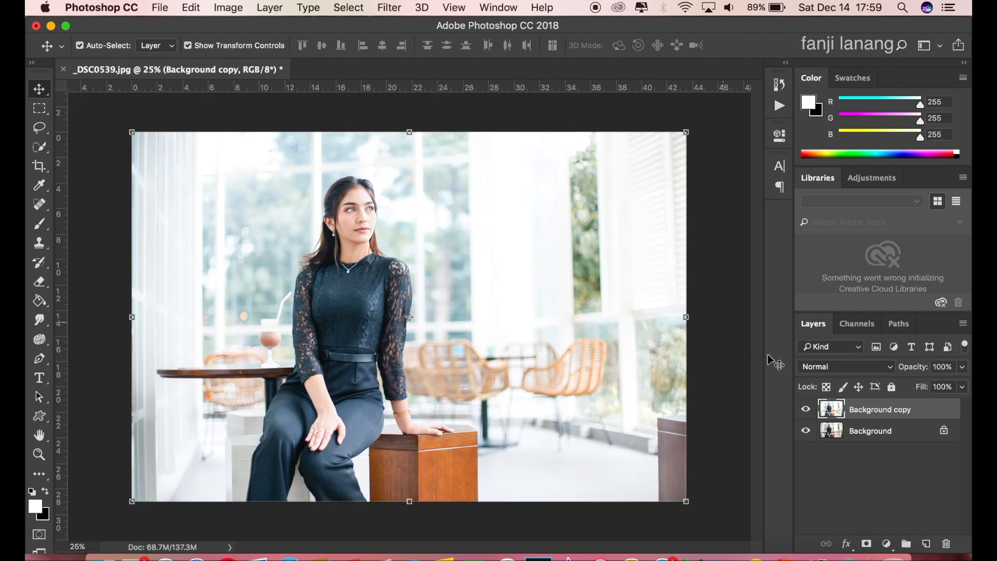
{"action": "left_click", "coordinate": [808, 410]}
{"action": "left_click", "coordinate": [808, 409]}
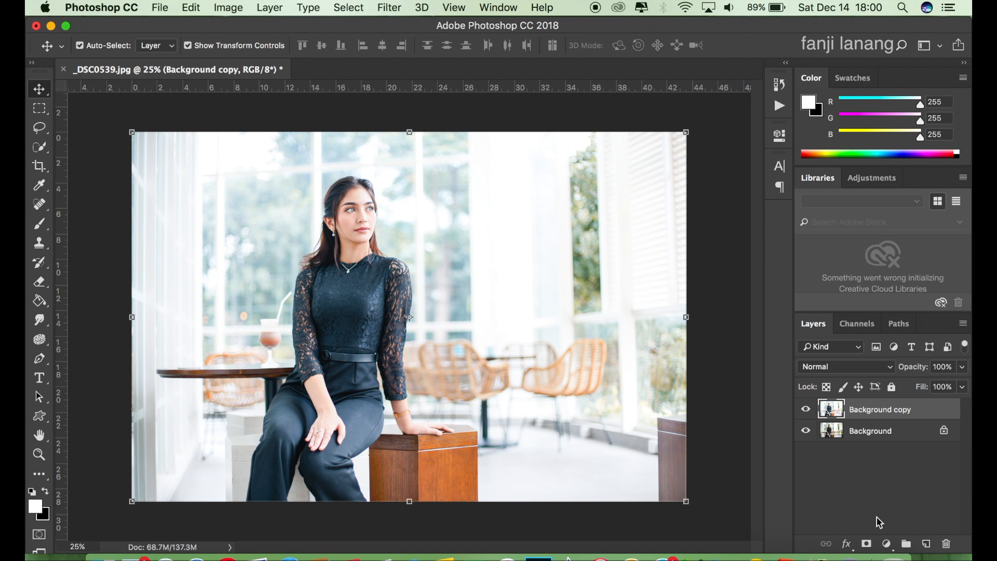
Step: Add a Selective Color adjustment layer above the Background copy layer
{"action": "left_click", "coordinate": [887, 544]}
{"action": "left_click", "coordinate": [893, 515]}
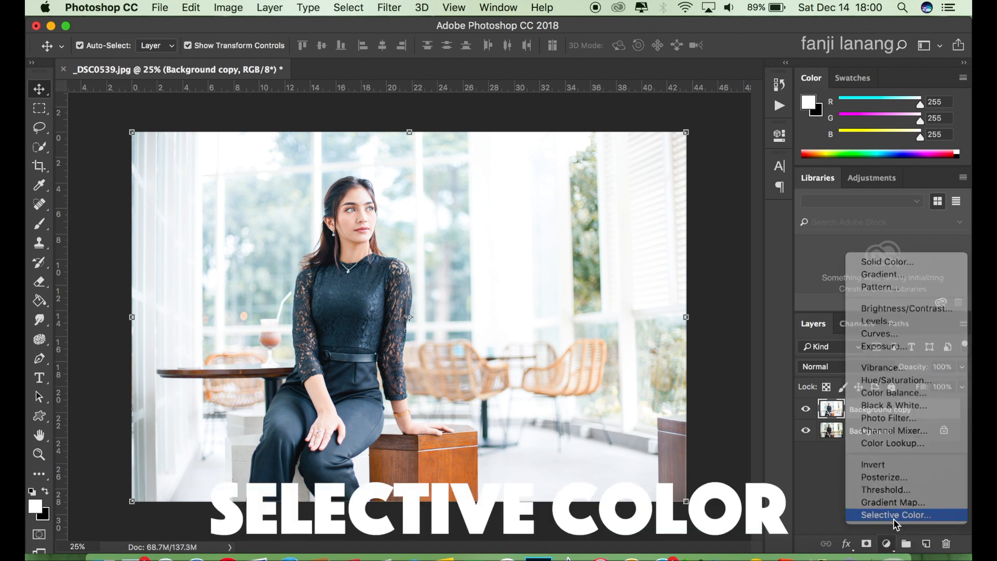
Step: Set the Black amount of the Blacks to +5% in the Selective Color adjustment, keeping the Relative method
{"action": "left_click", "coordinate": [625, 193]}
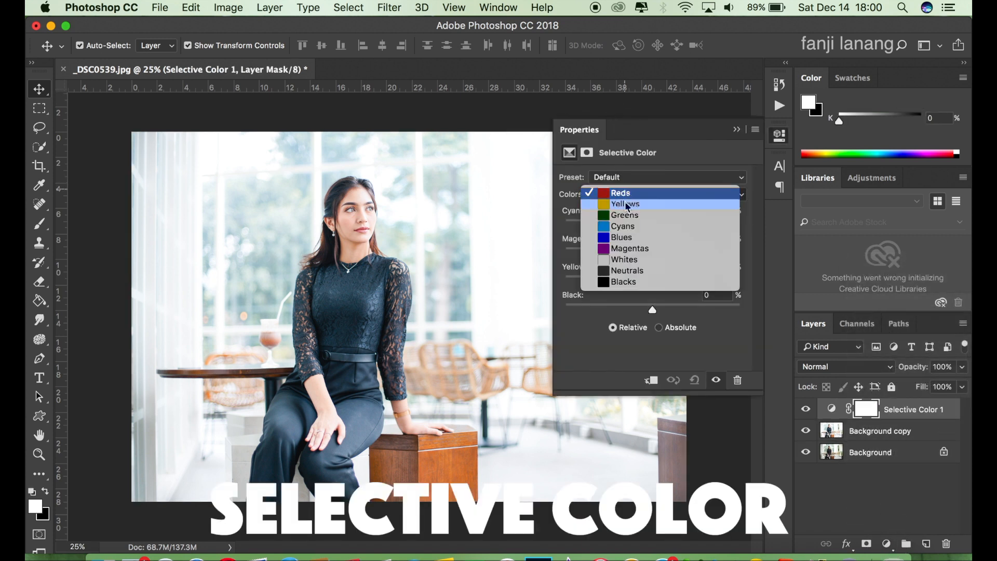
{"action": "left_click", "coordinate": [633, 281]}
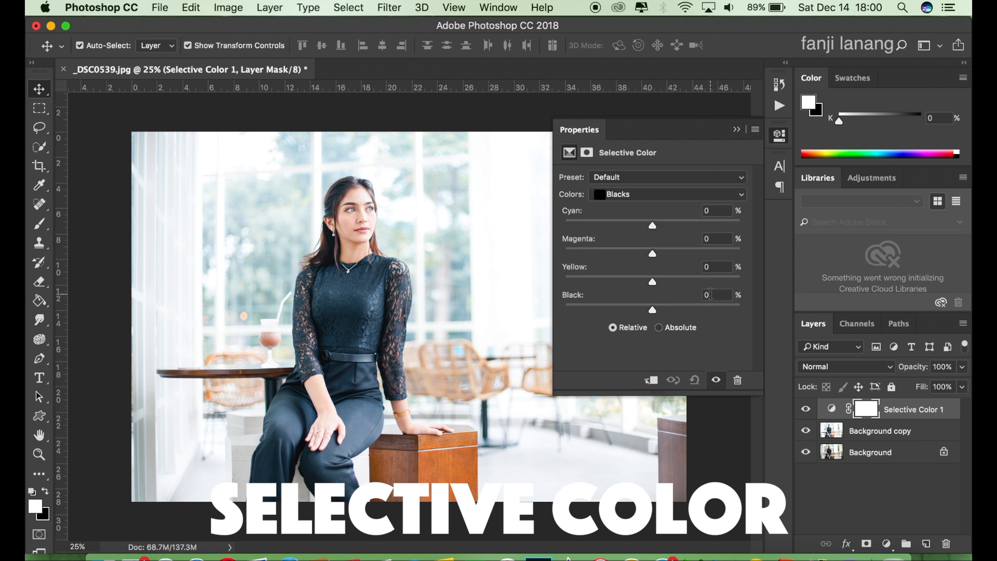
{"action": "type", "text": "5"}
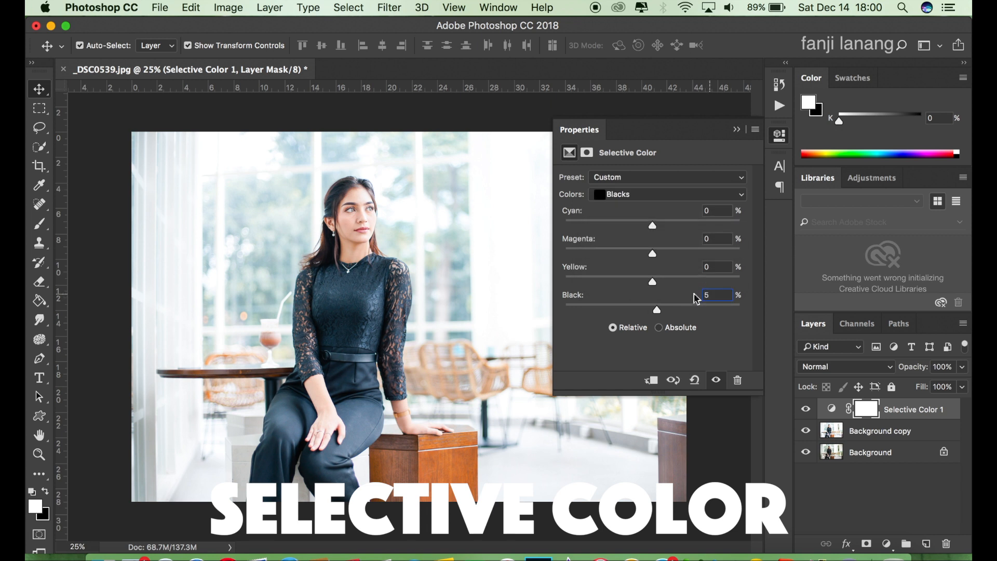
{"action": "left_click", "coordinate": [740, 129]}
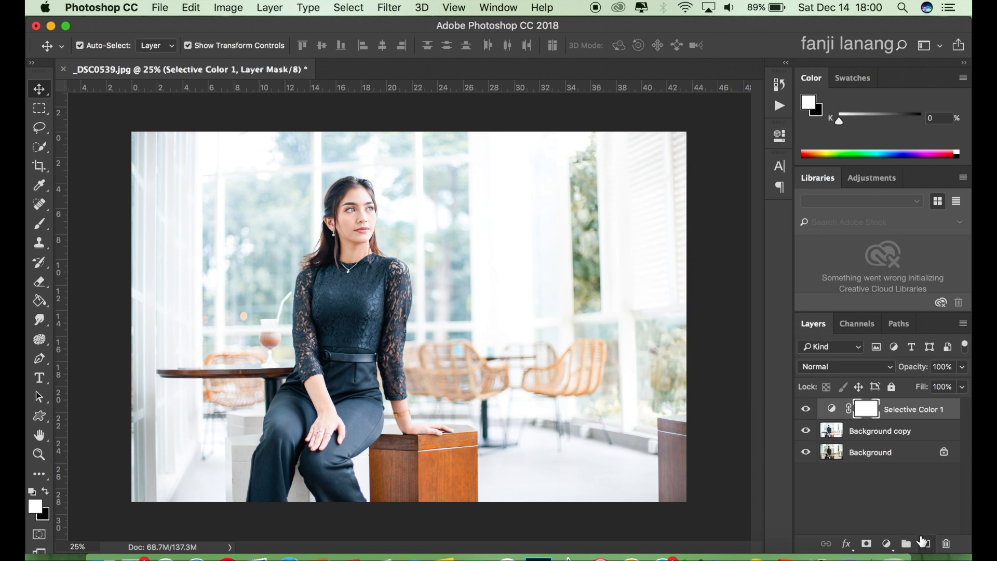
Step: On a new layer above the Selective Color adjustment, stamp the signature brush in black at size 600 near the photo's lower-right corner
{"action": "left_click", "coordinate": [925, 544]}
{"action": "left_click", "coordinate": [39, 229]}
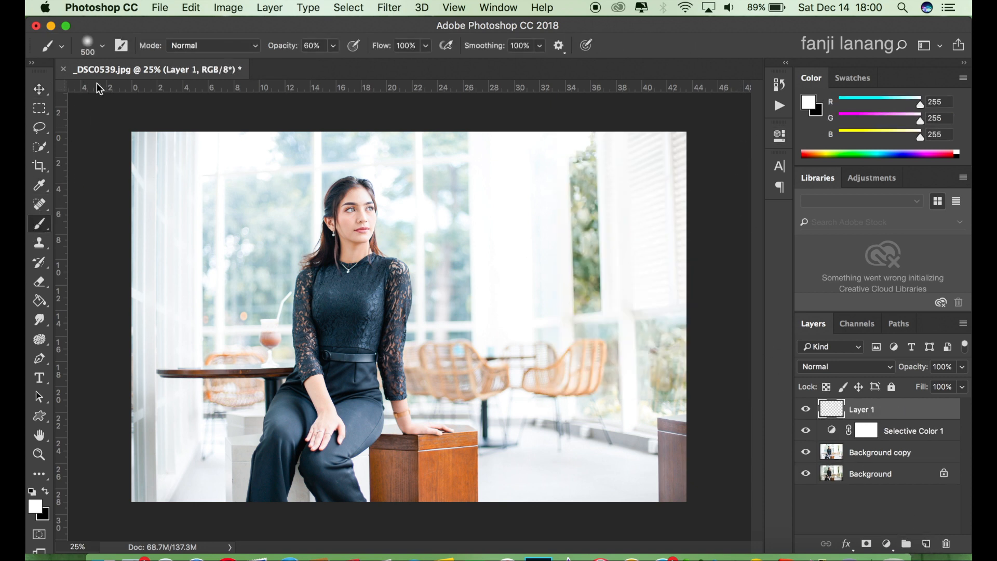
{"action": "left_click", "coordinate": [91, 45]}
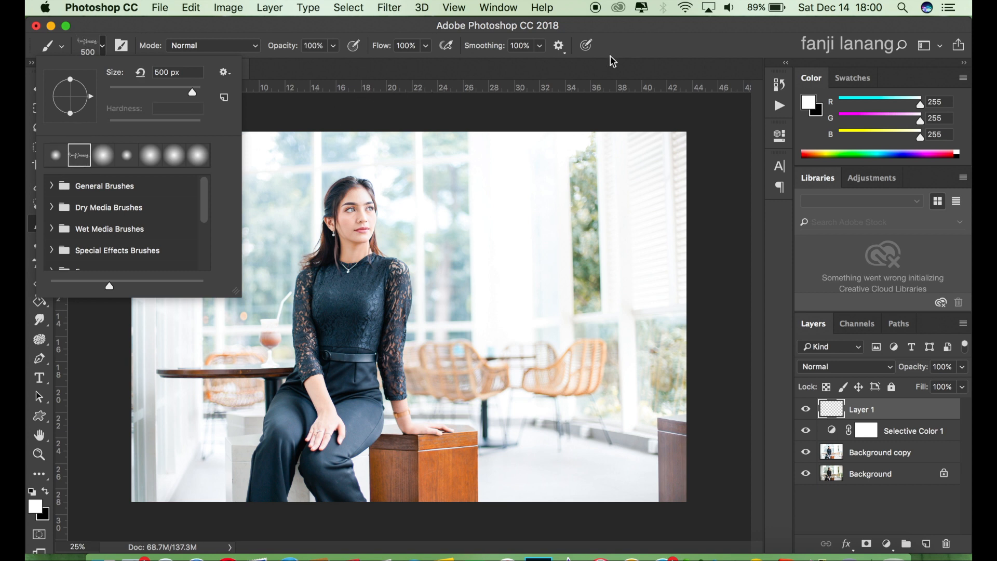
{"action": "left_click", "coordinate": [668, 42]}
{"action": "left_click", "coordinate": [48, 491]}
{"action": "left_click", "coordinate": [632, 482]}
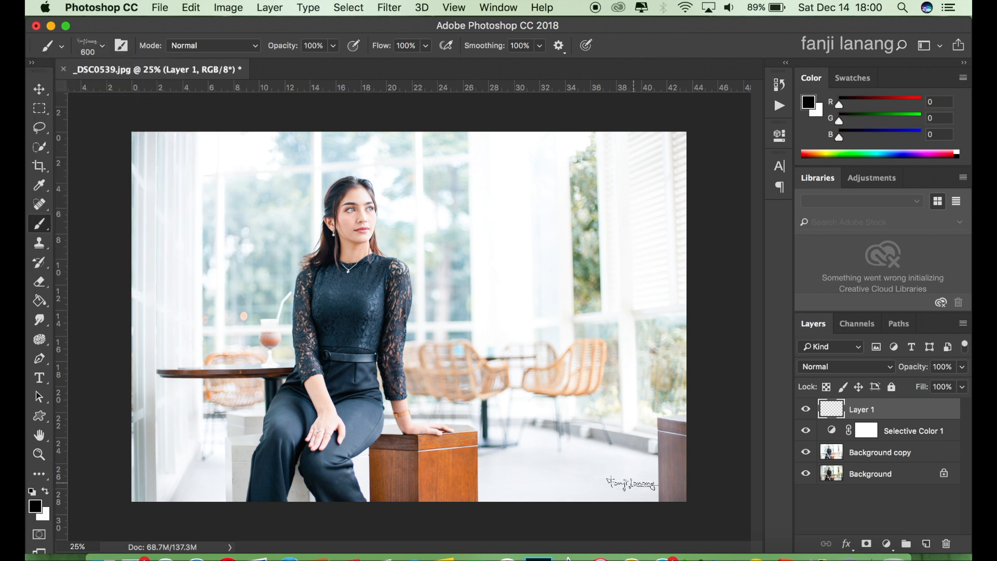